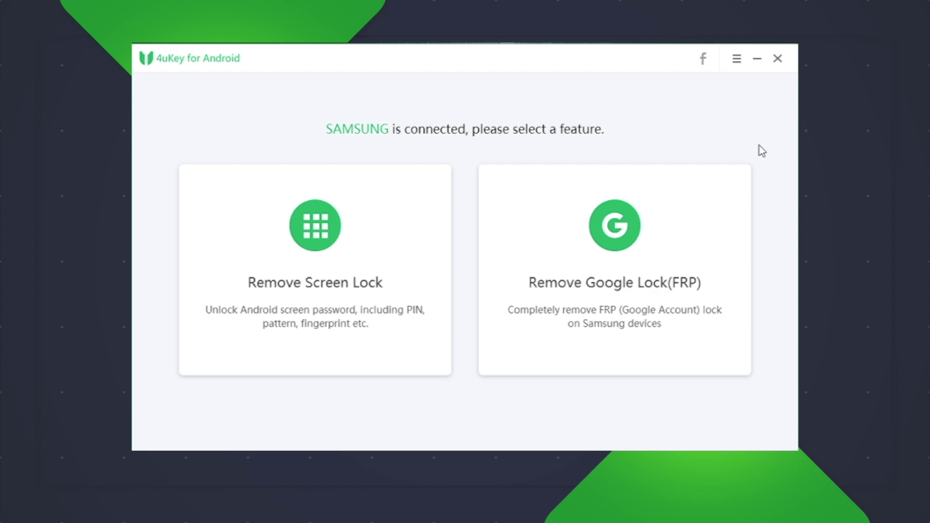
Step: Start Google FRP lock removal, confirming Wi-Fi is on in the confirmation dialog
click(670, 246)
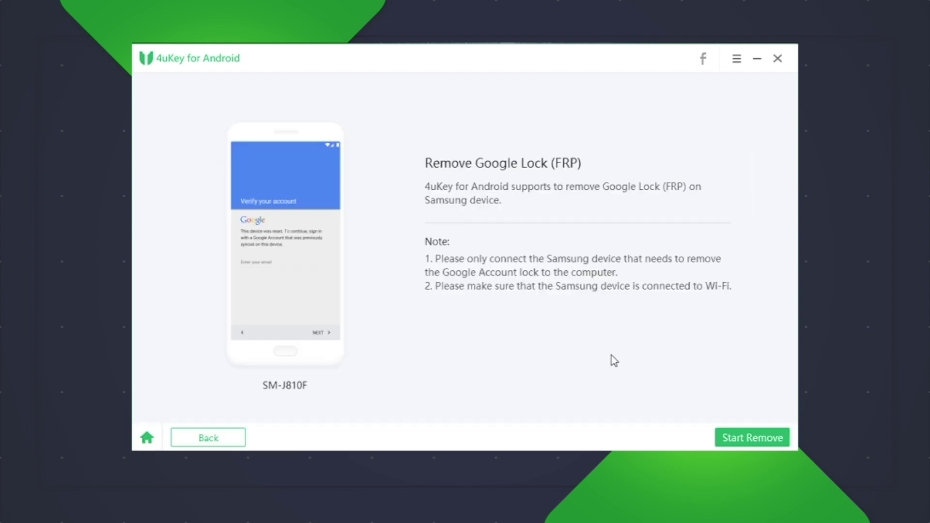
click(728, 440)
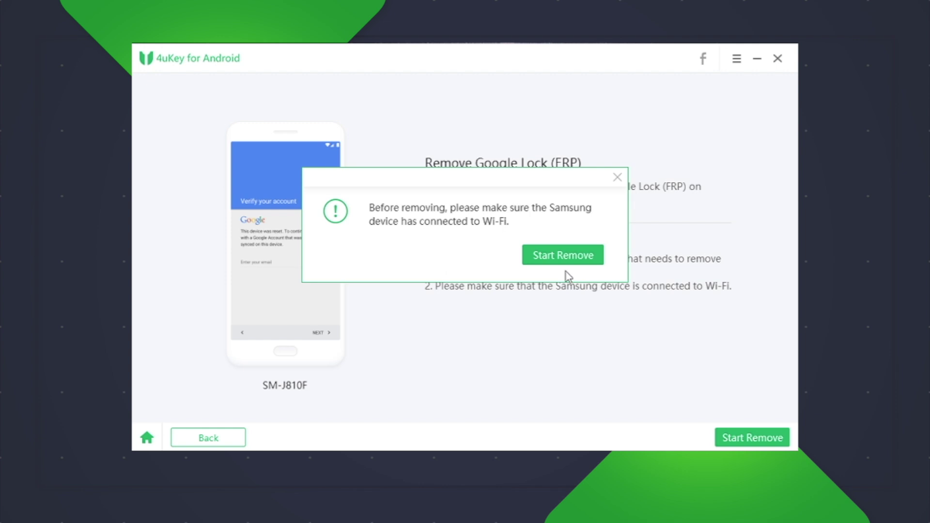
click(571, 258)
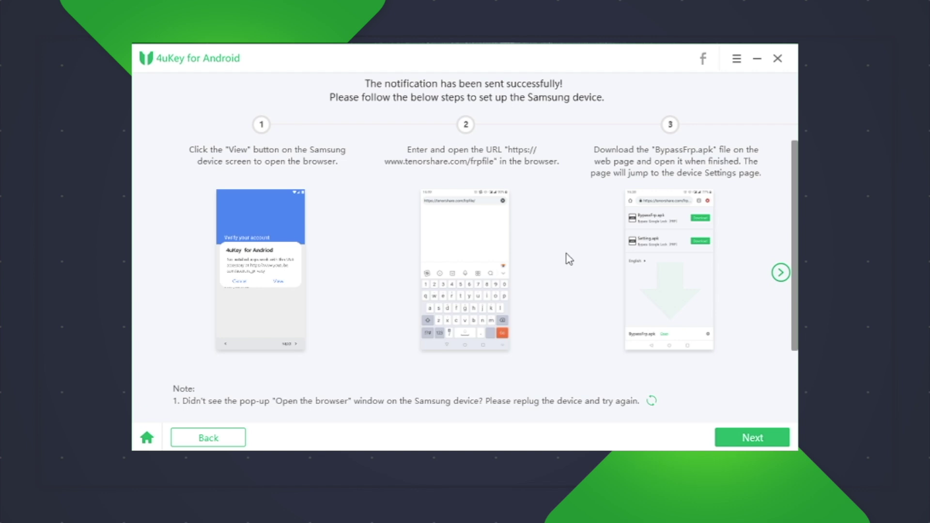
Step: Advance the setup guide through steps 4–6 to steps 7–9
click(747, 433)
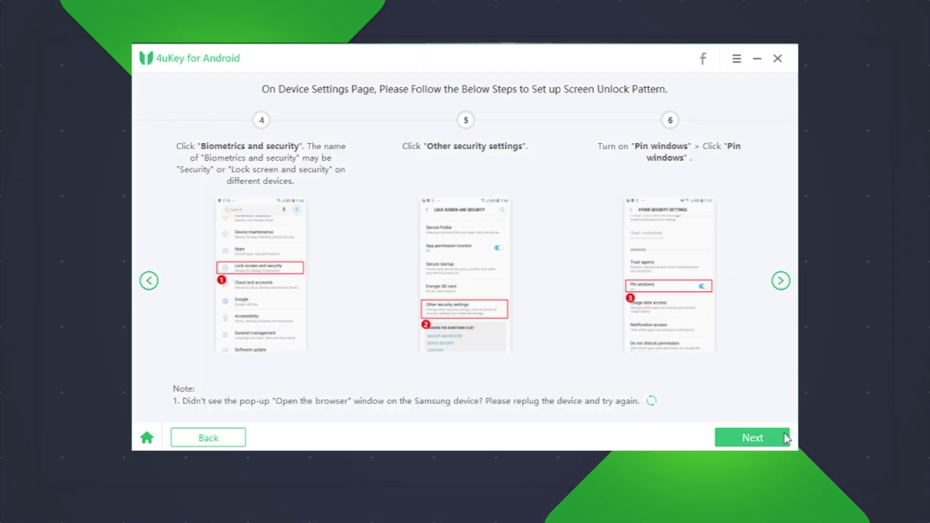
click(776, 442)
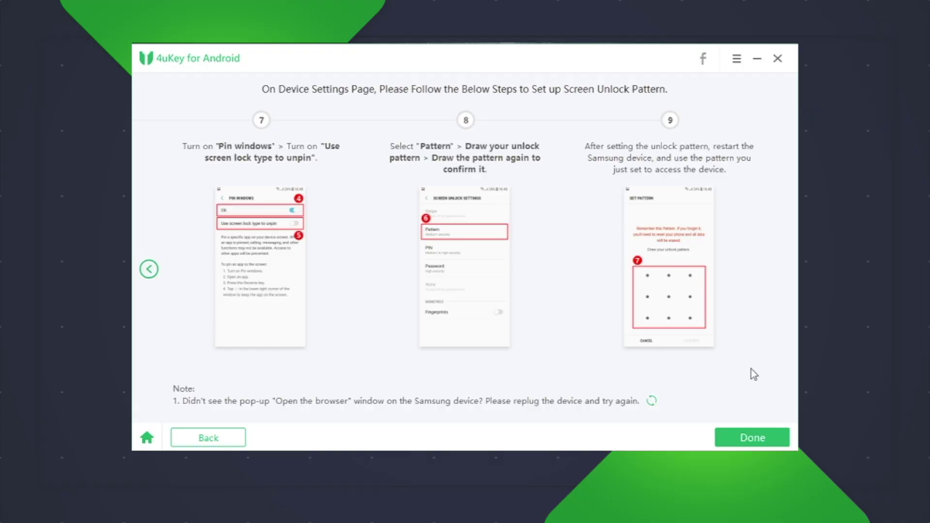
Step: Finish the guide after steps 7–9 to complete the FRP bypass
click(770, 442)
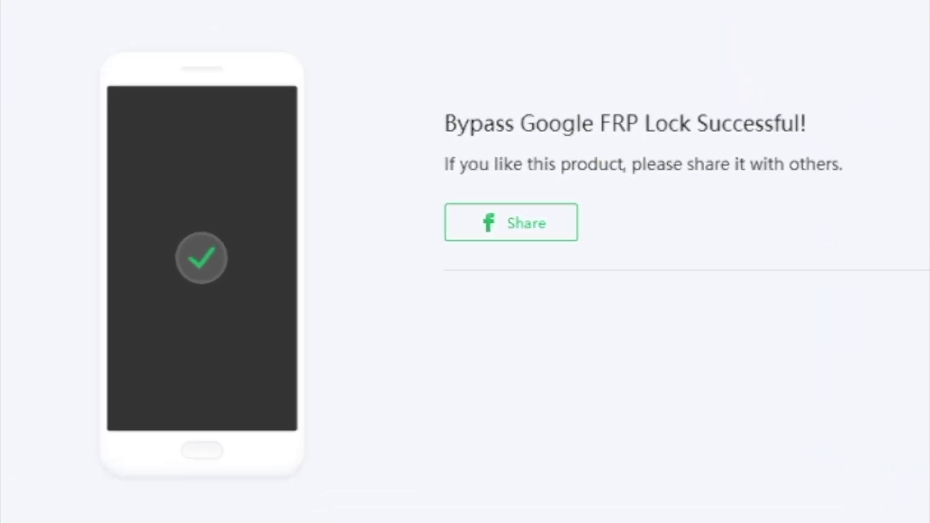